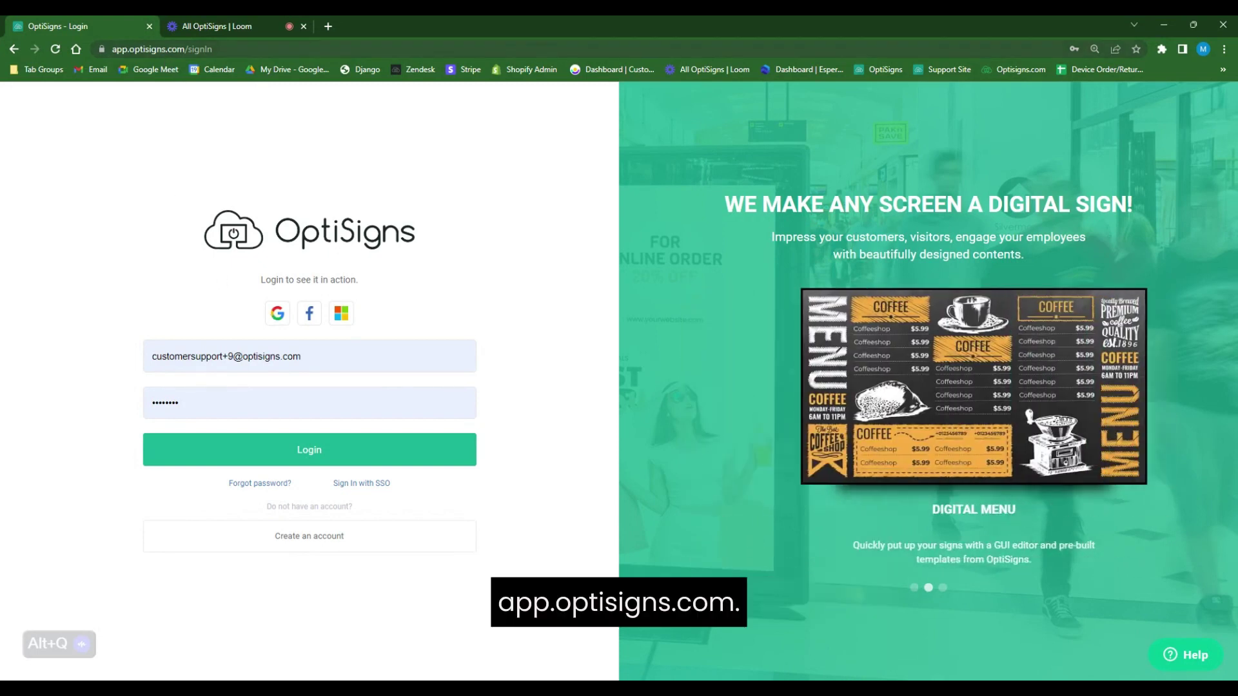
click(249, 455)
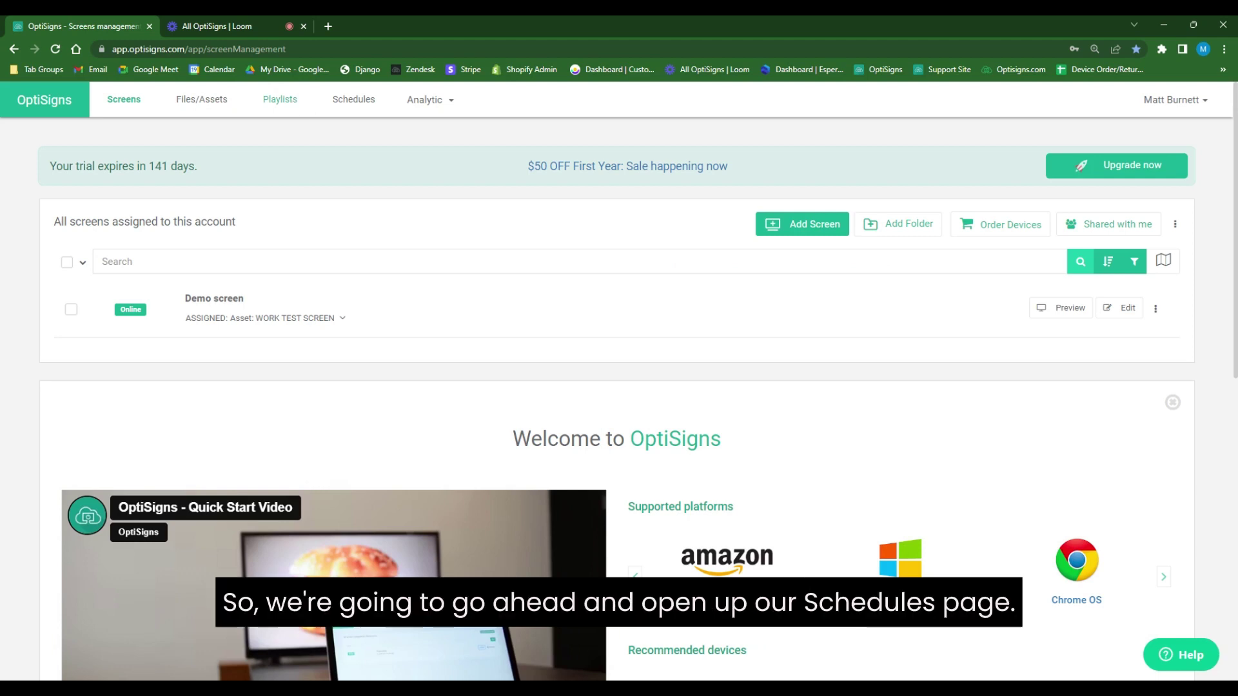
Open the Schedules page and cycle the calendar through month, week and day views, ending on week
click(356, 100)
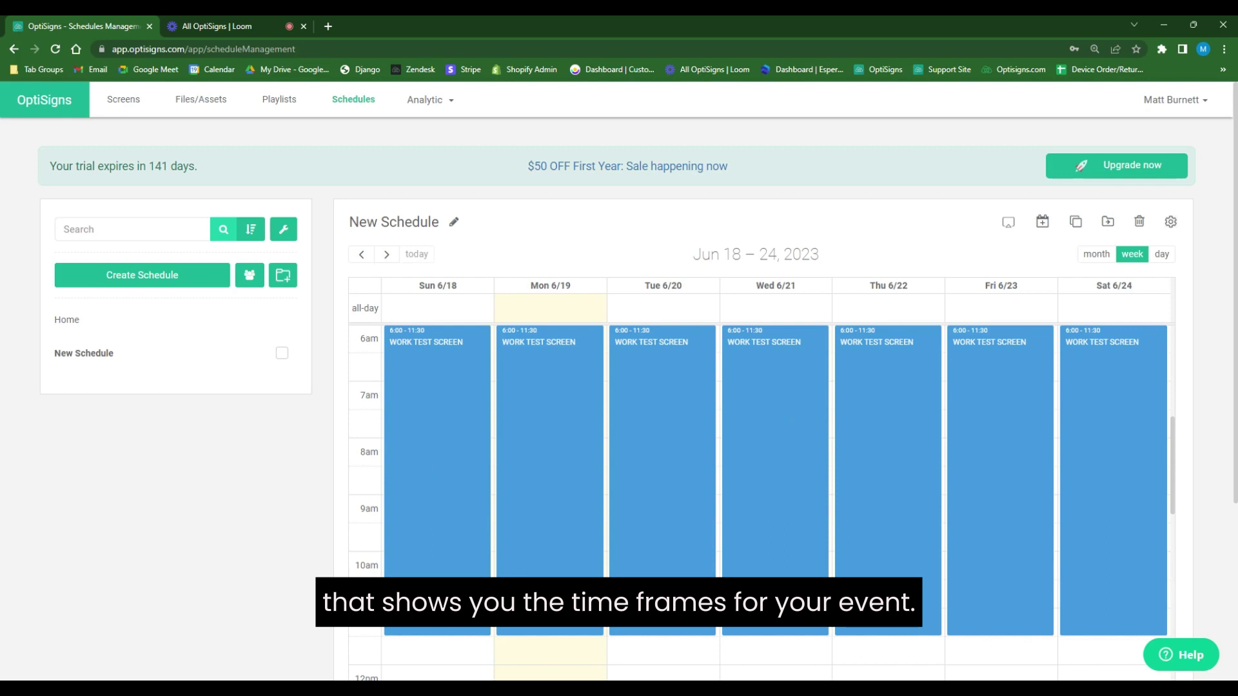
click(1097, 258)
click(1132, 254)
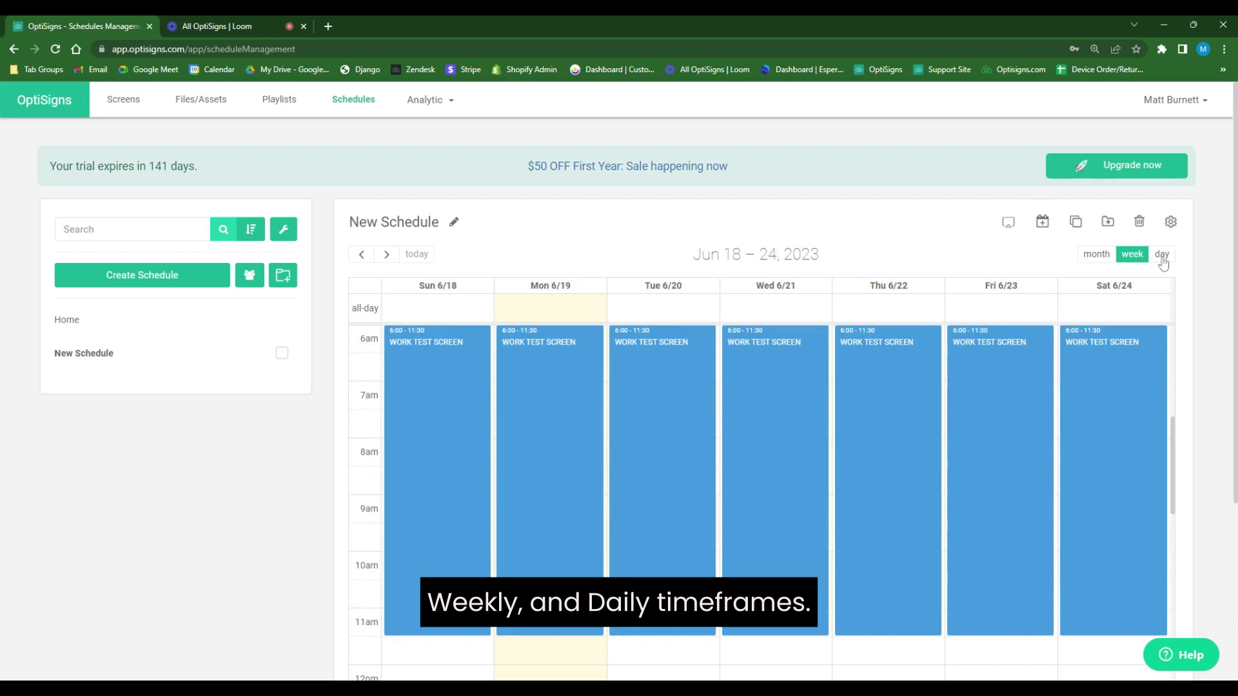
click(1161, 254)
click(1133, 256)
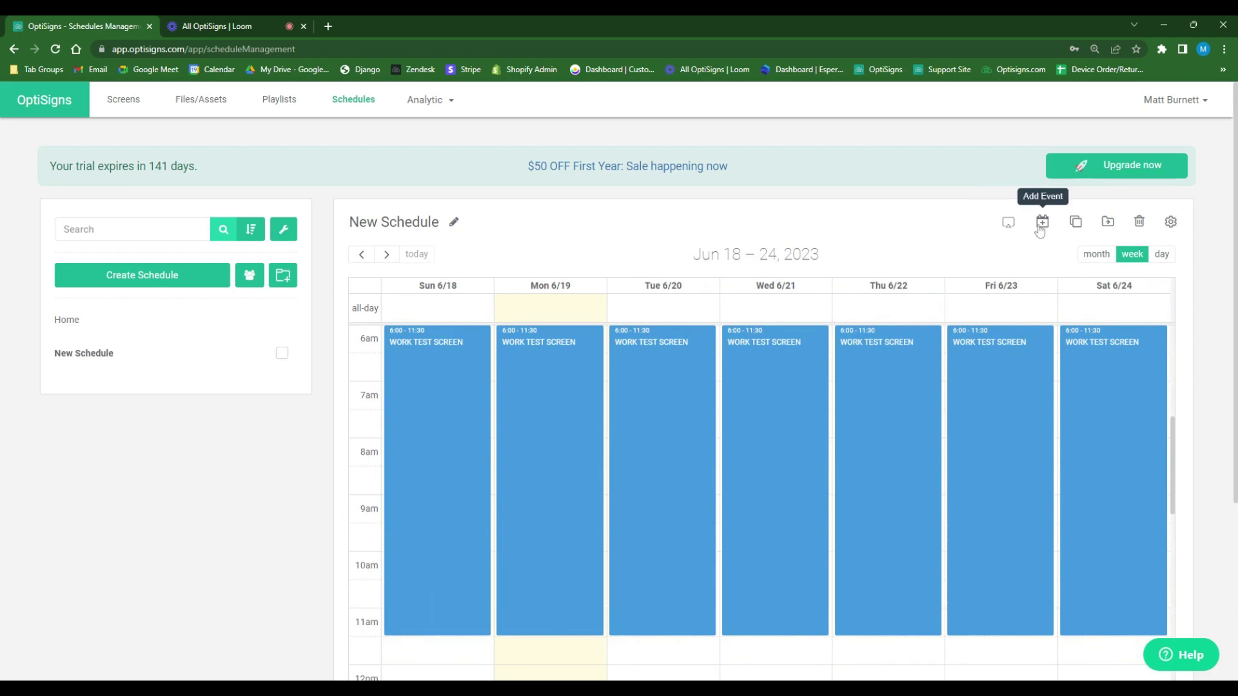
Save New Schedule's default-content options from its Options gear
click(1170, 226)
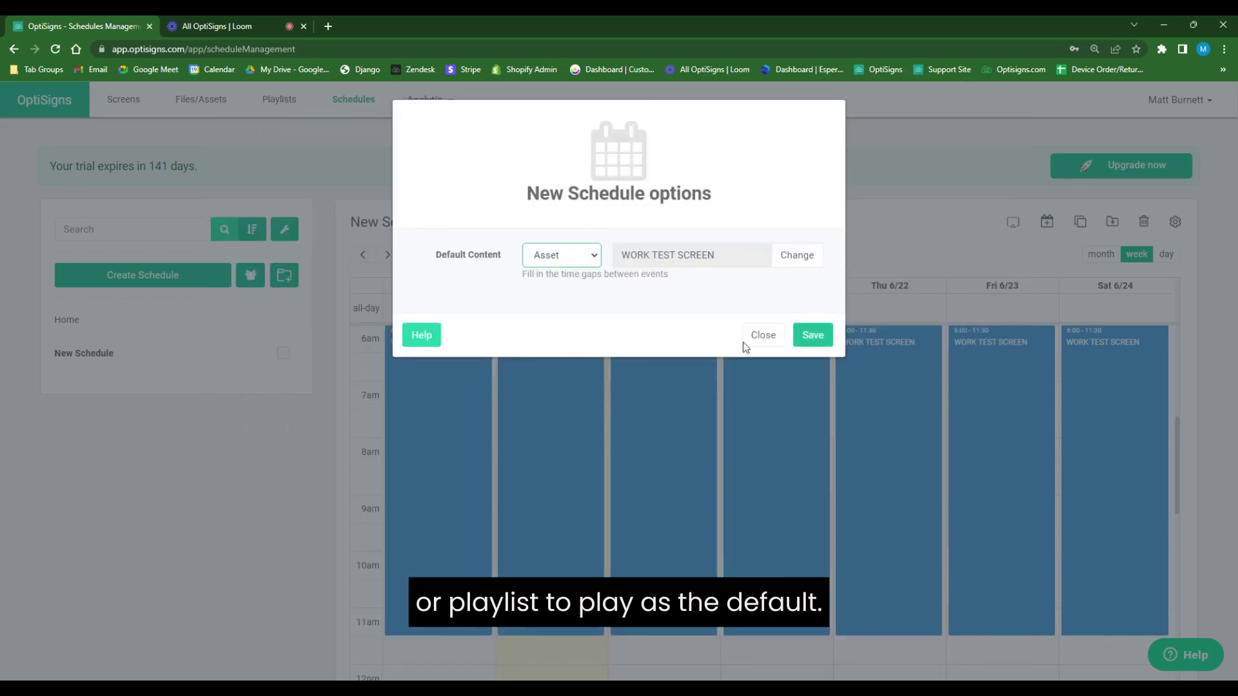
click(815, 338)
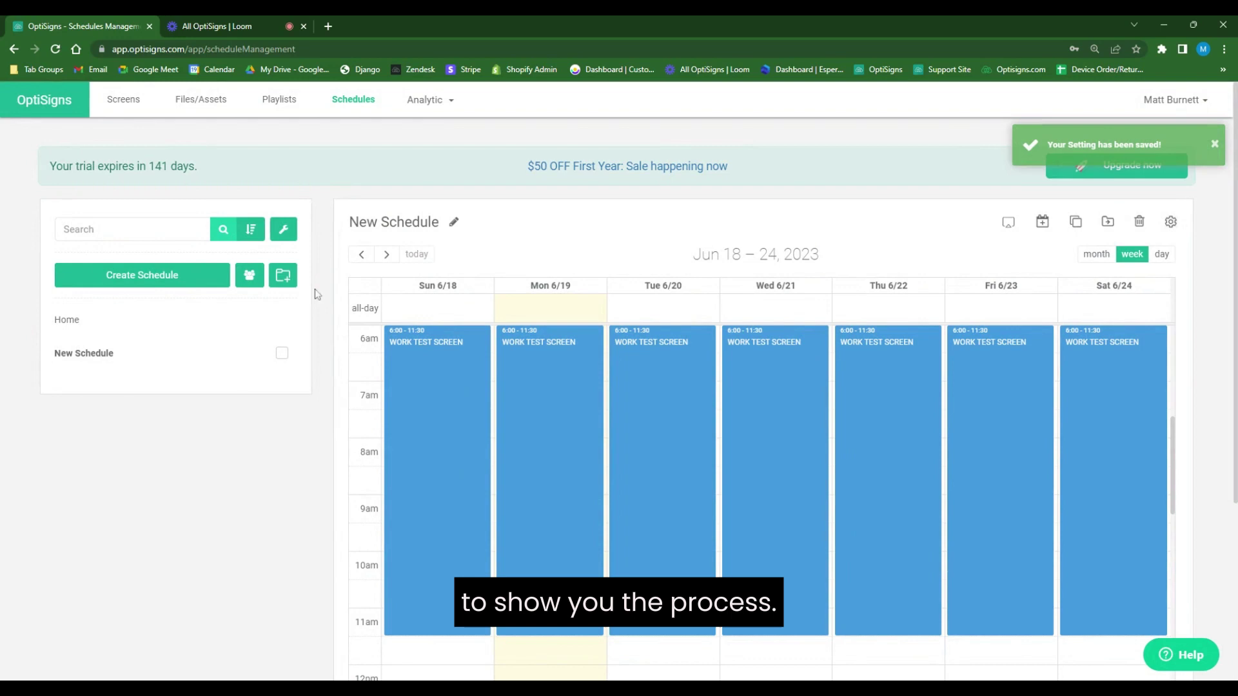
Create a new schedule and rename it 'Name here'
click(127, 287)
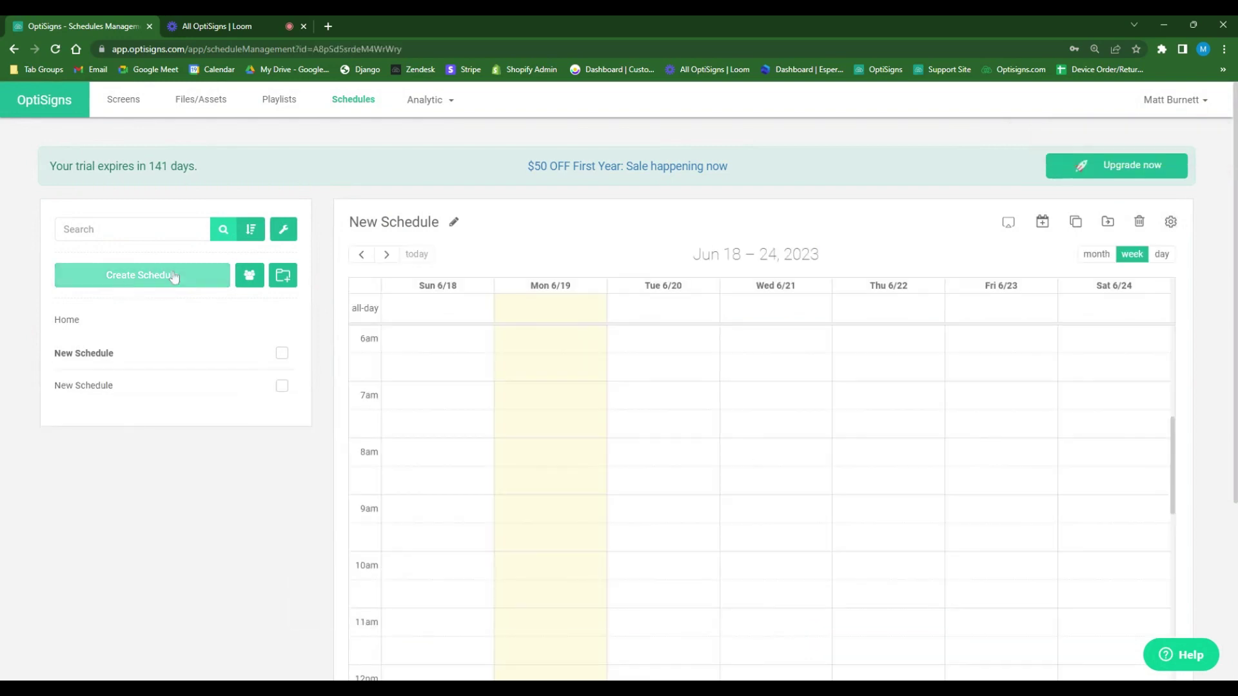
click(456, 223)
drag(444, 223, 355, 223)
text(Name here)
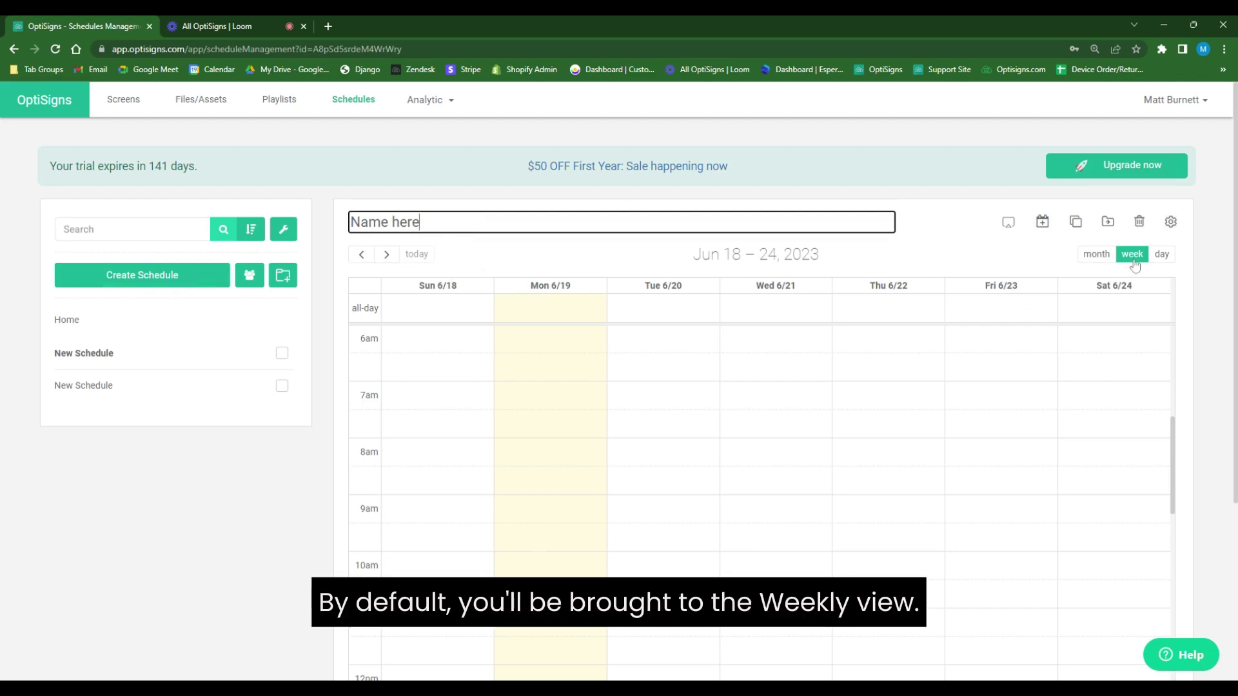
Draw a 6:30–9:30 AM event on Sun 6/18 and open its settings
click(445, 368)
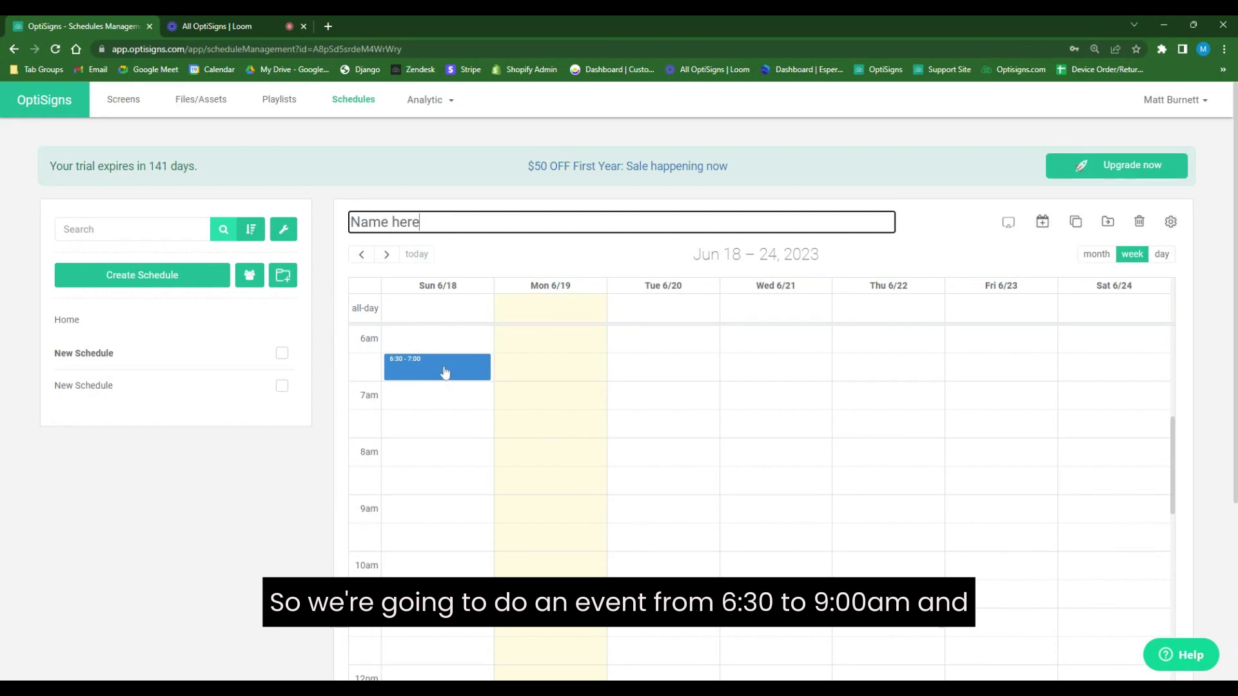
drag(445, 372, 454, 516)
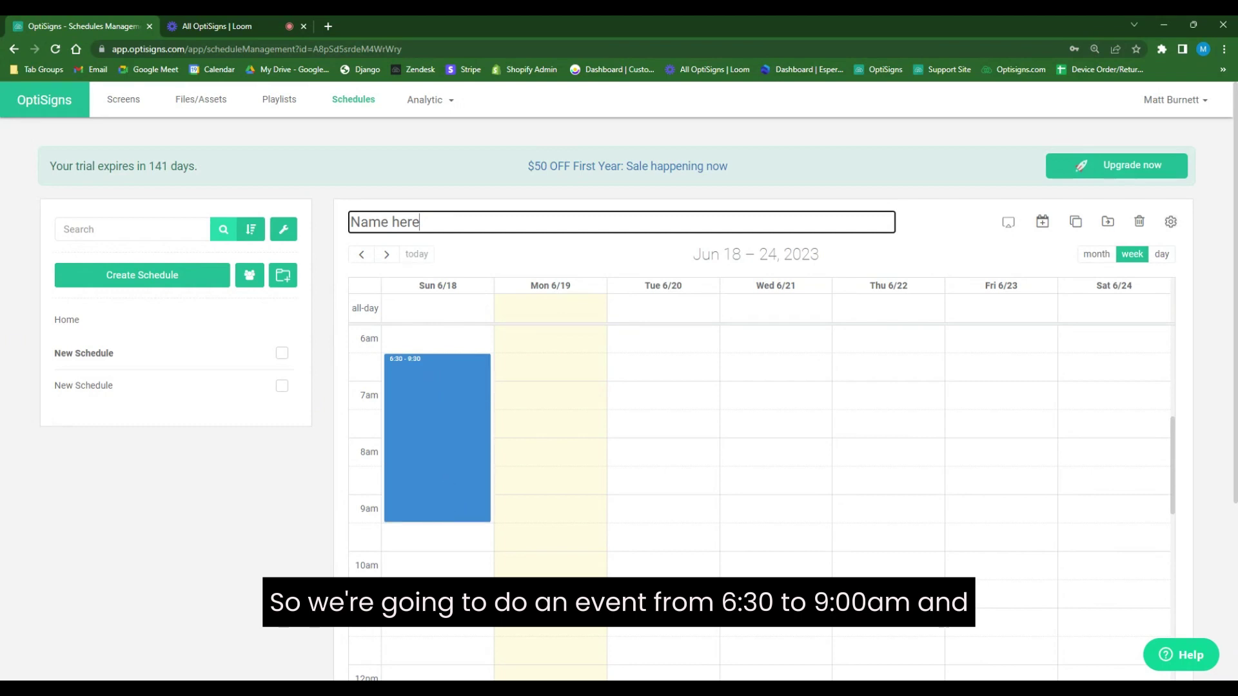
click(454, 514)
Set the event's content type to Playlist and pick Example Playlist
click(555, 236)
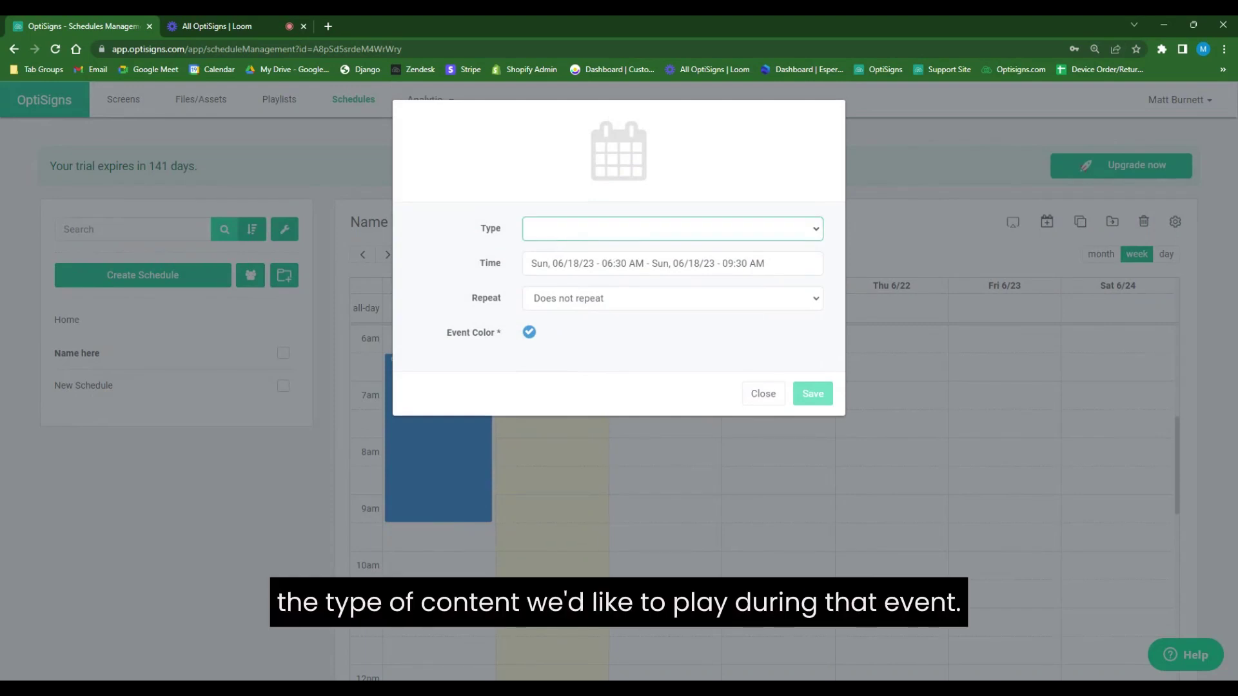
click(555, 261)
click(580, 263)
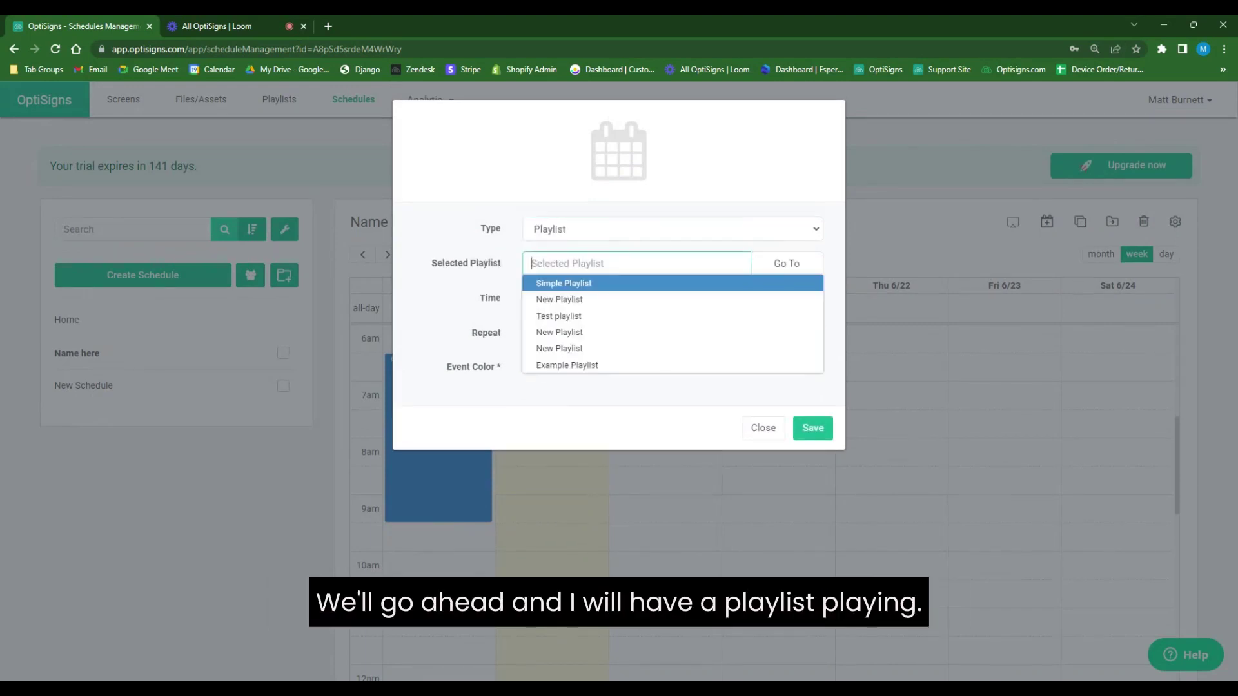
click(558, 366)
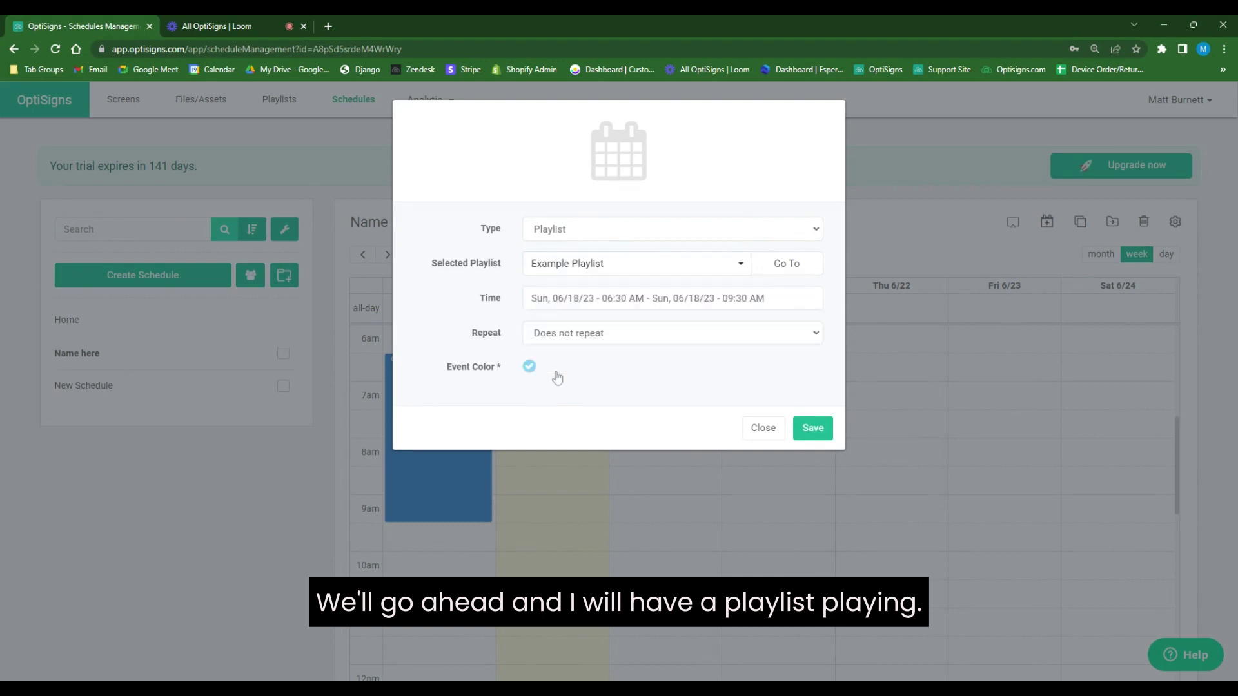
Change the event's end time to 9:38 AM, keeping the 6:30 start
click(556, 298)
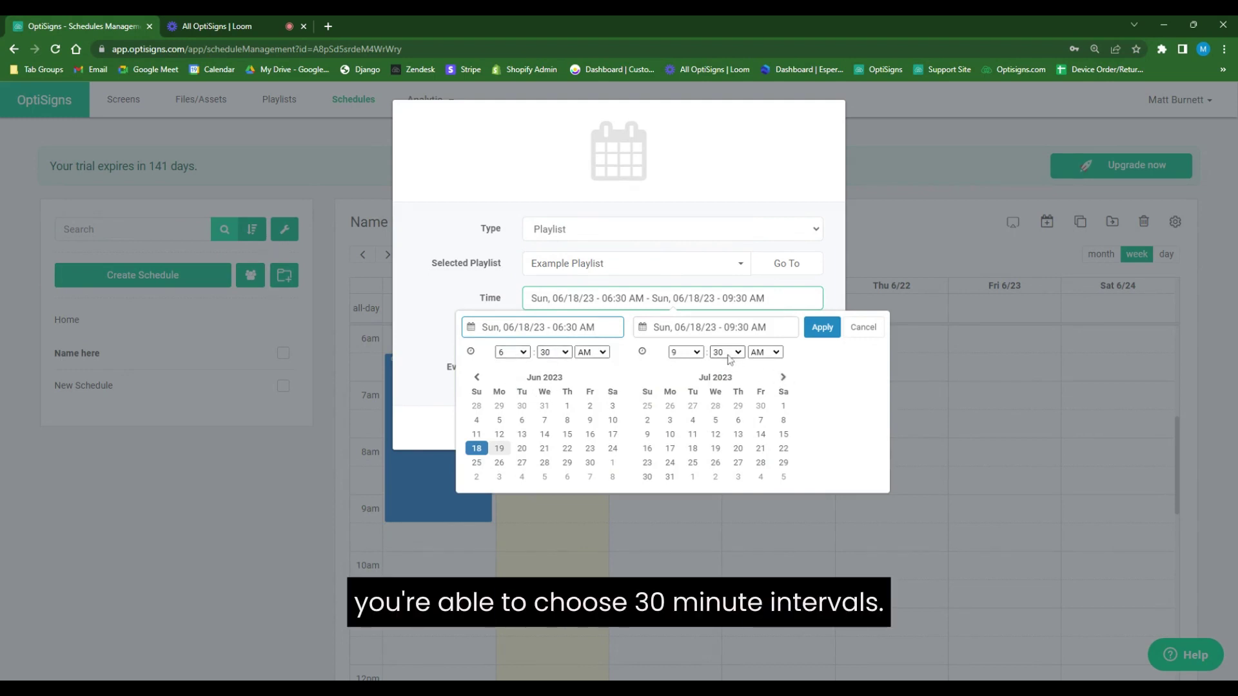
click(713, 462)
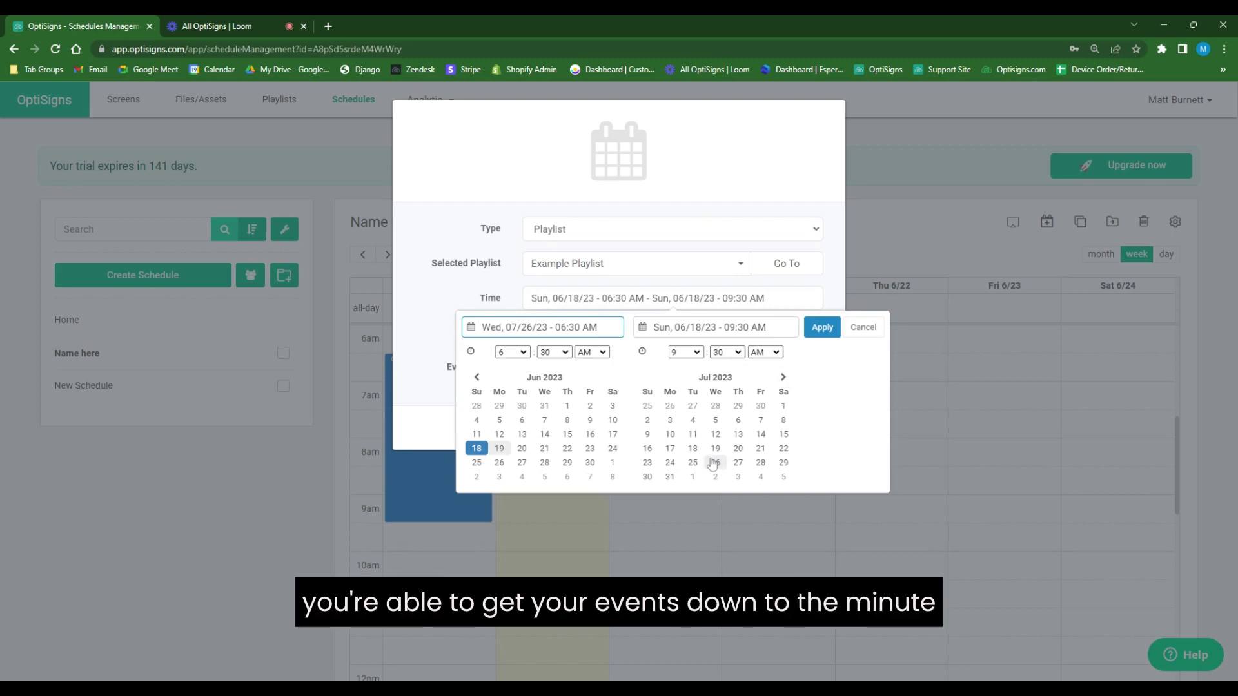
click(728, 539)
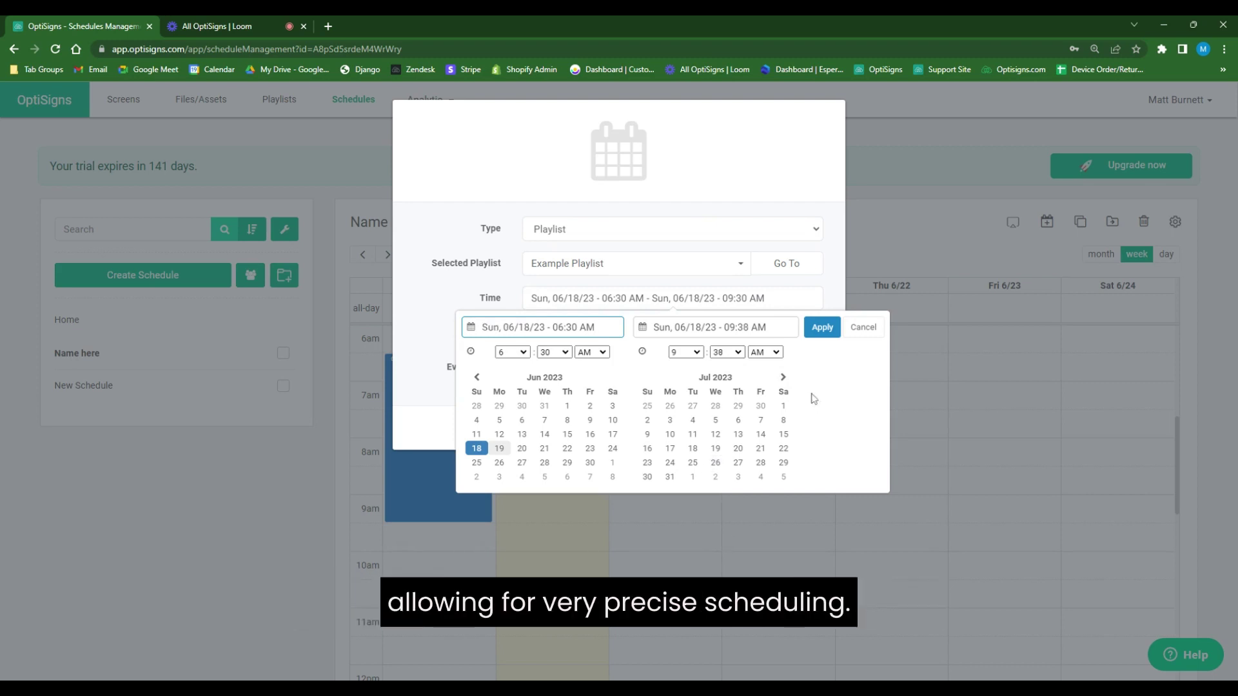
click(822, 327)
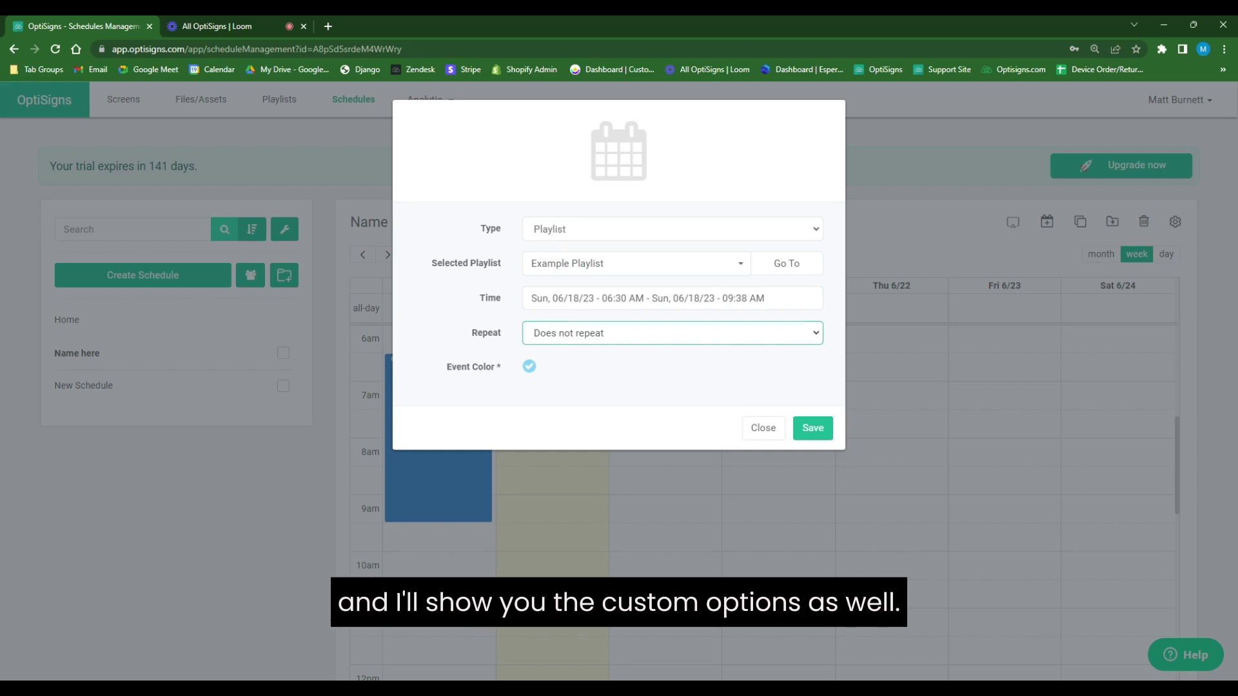
Try the custom repeat units and weekdays Monday and Thursday, then discard them
click(553, 326)
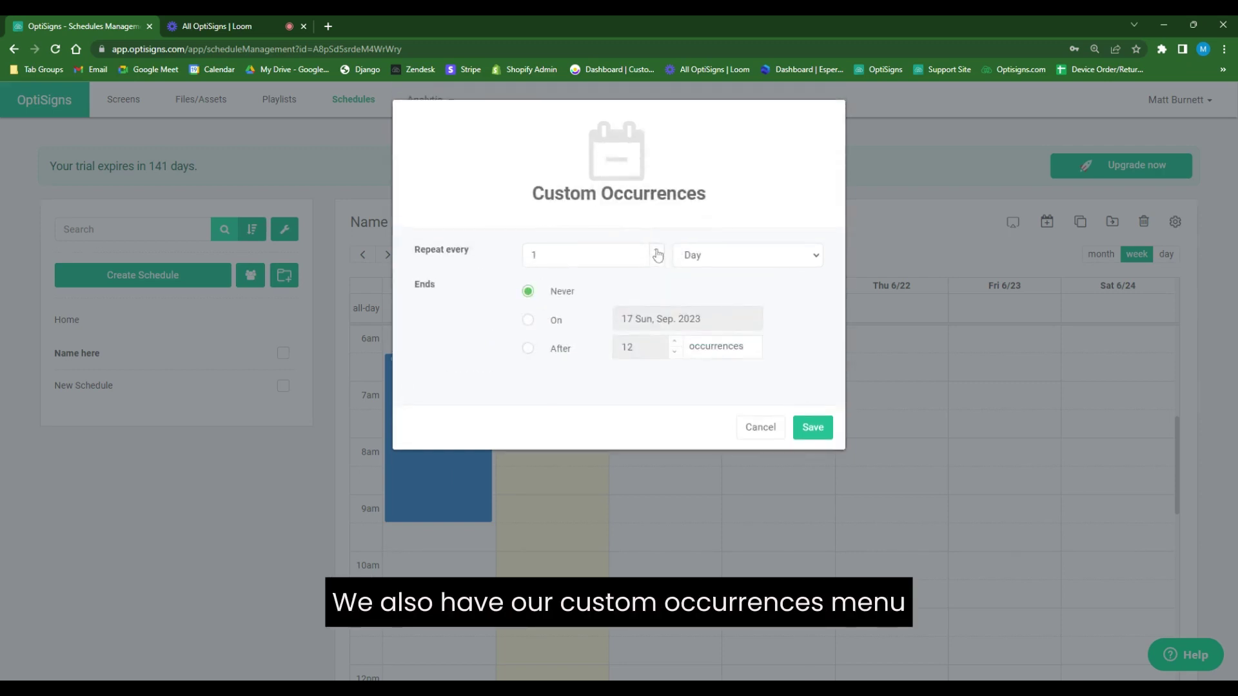
click(722, 258)
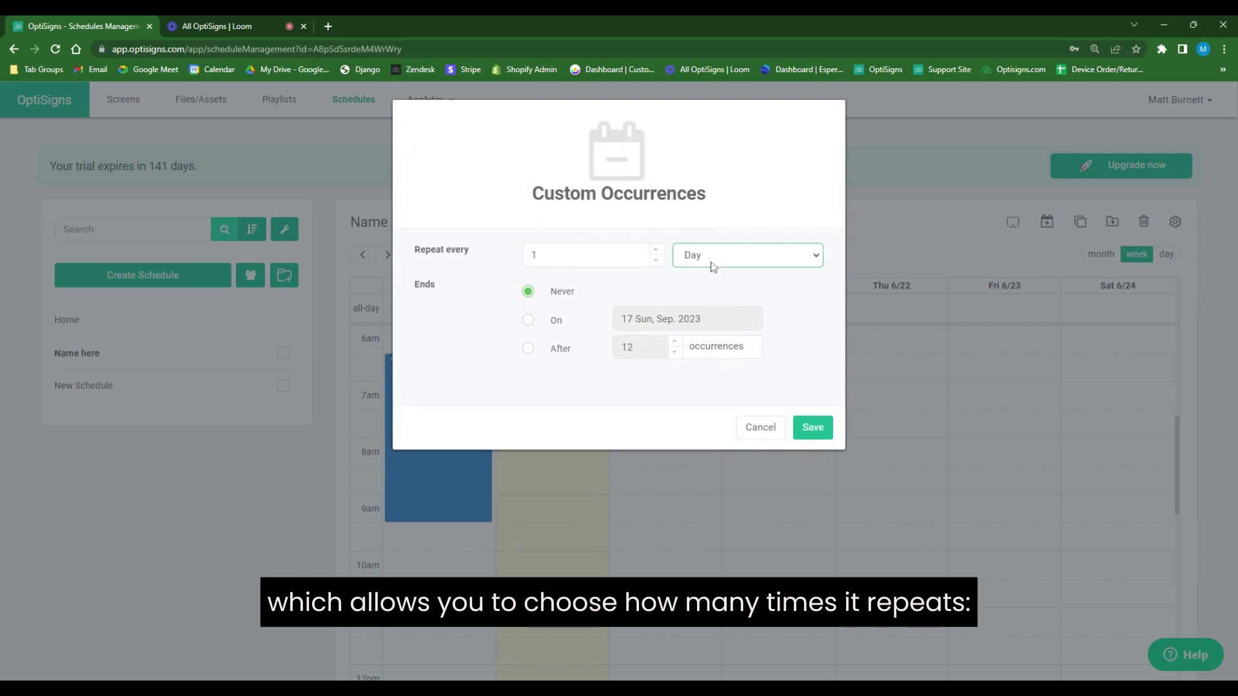
click(713, 271)
click(718, 261)
click(714, 284)
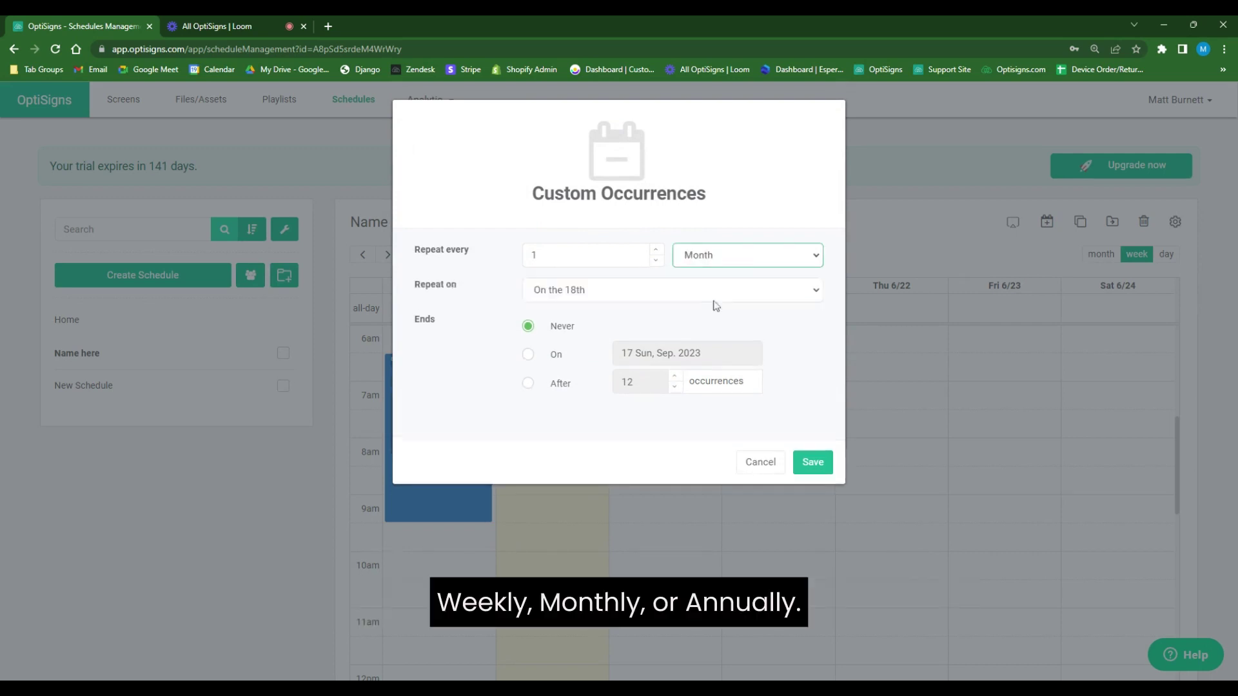
click(715, 263)
click(713, 296)
click(721, 264)
click(713, 274)
click(532, 290)
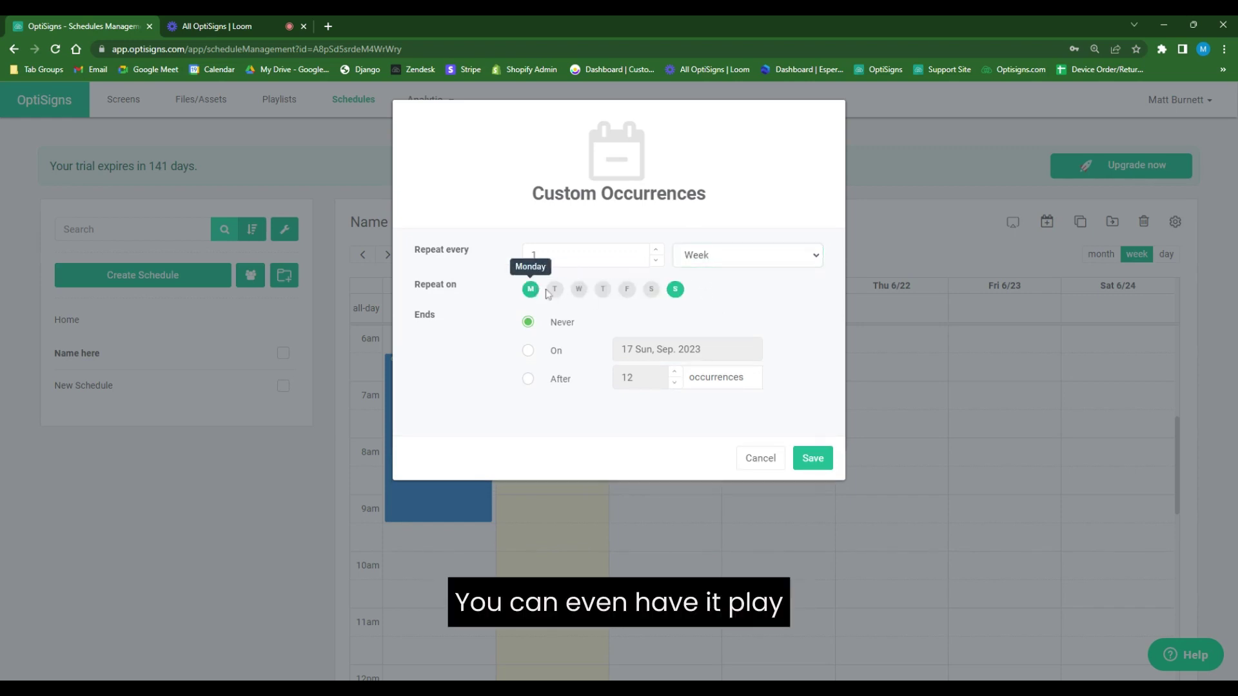
click(602, 289)
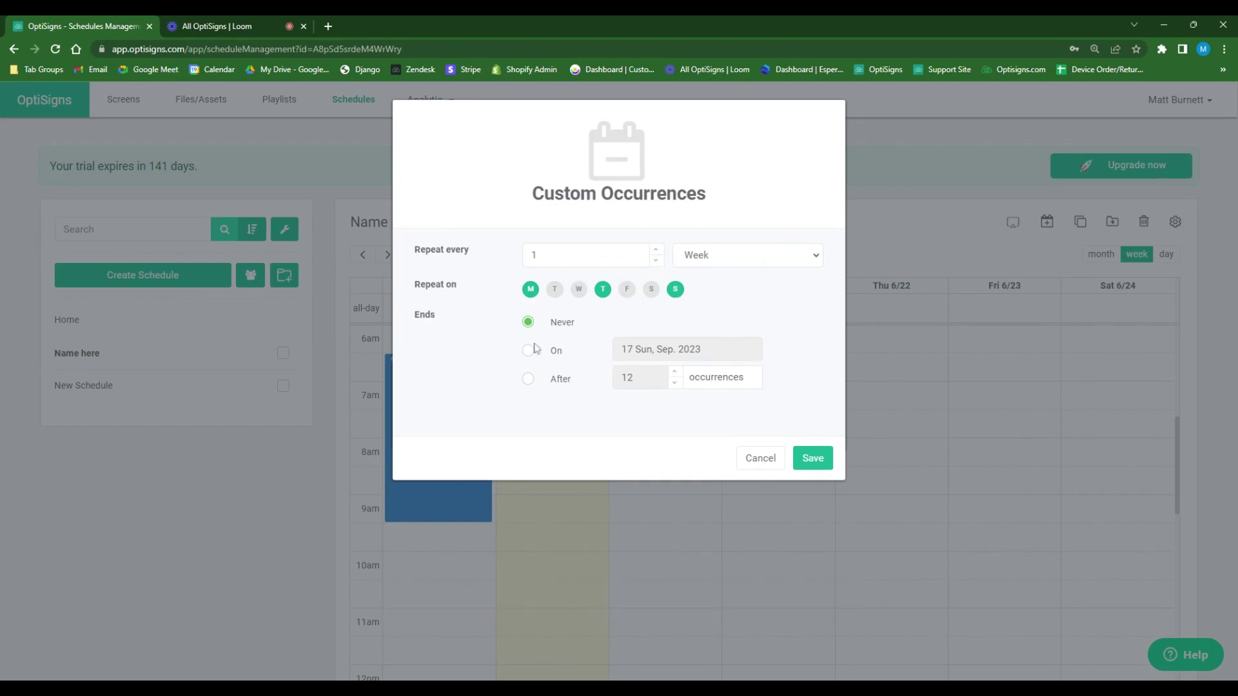
click(761, 463)
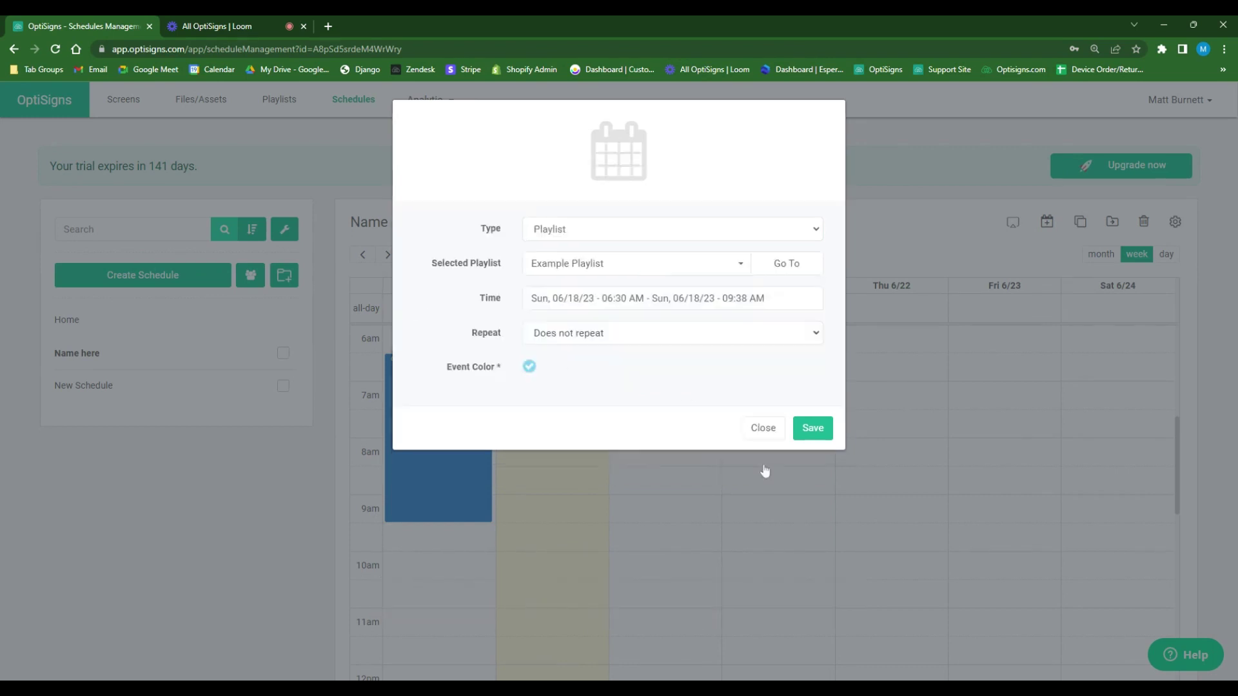
Make the event repeat Daily, keeping its light-blue colour
click(564, 351)
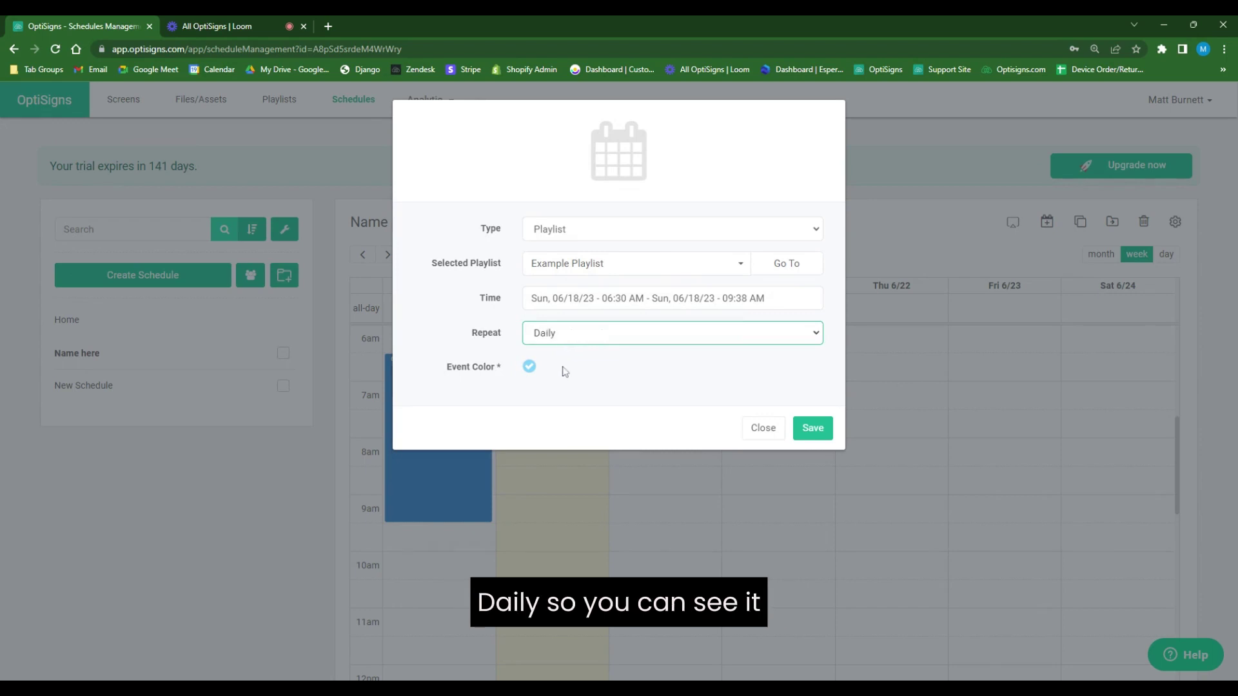
click(530, 368)
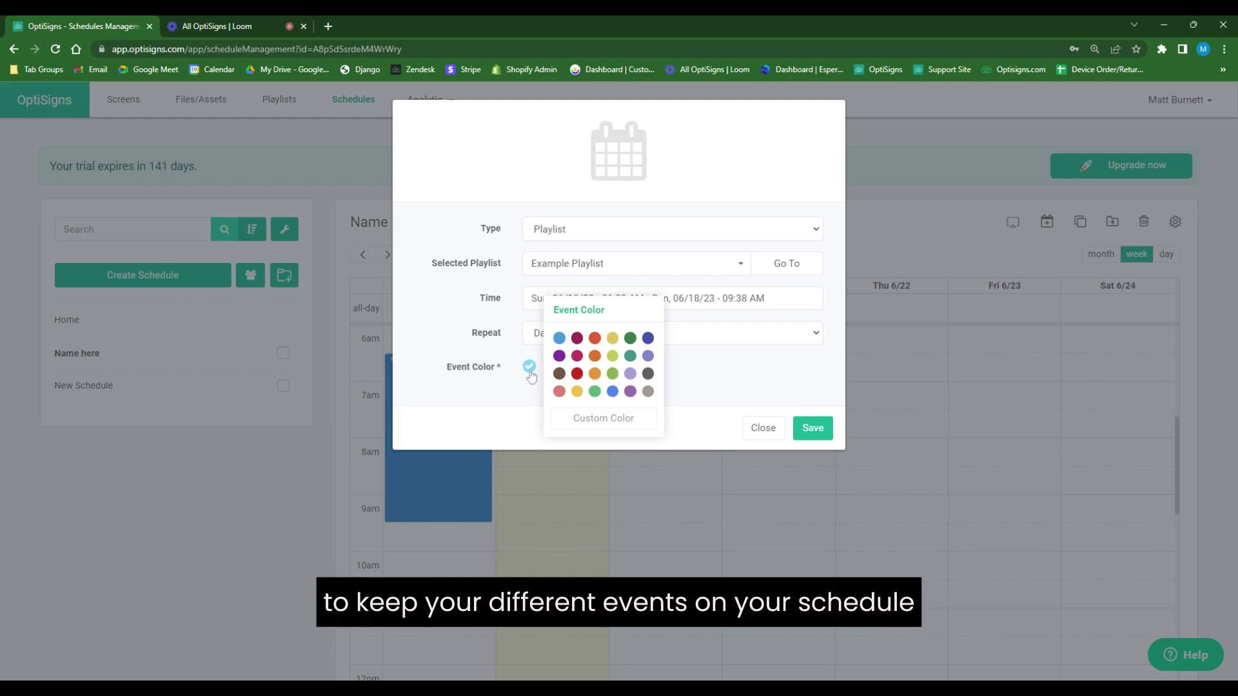
click(492, 392)
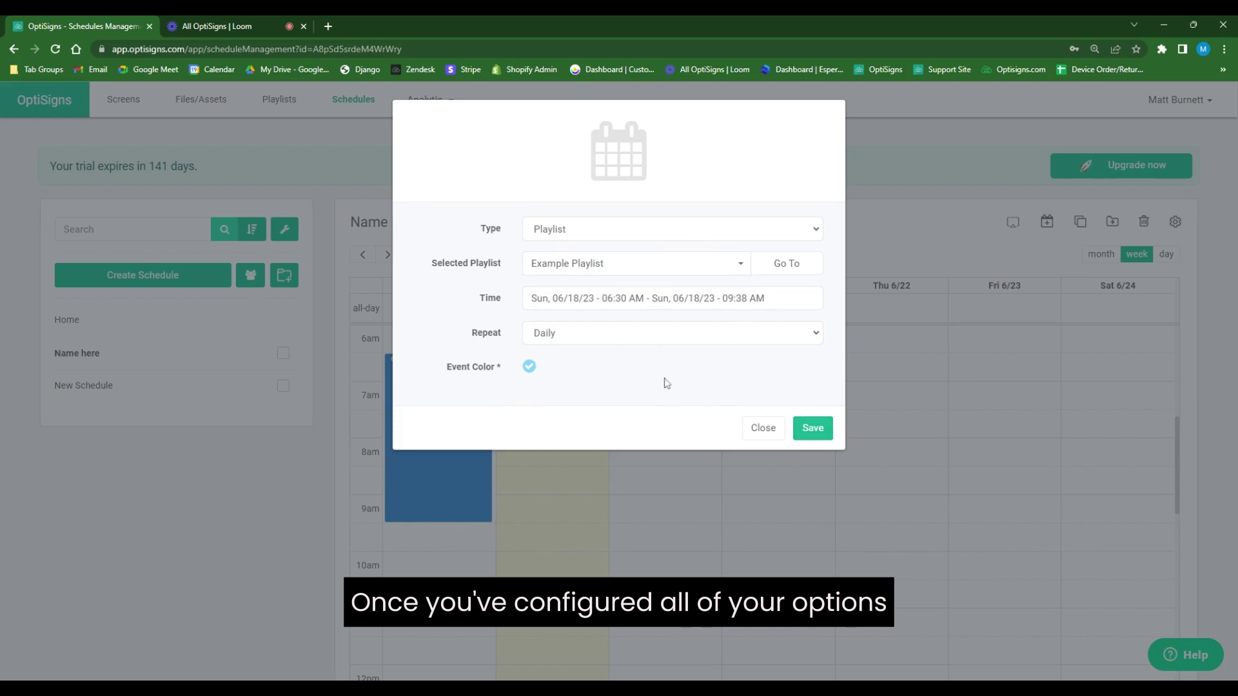
Save the daily Example Playlist event and view it in the June 2023 month calendar
click(811, 428)
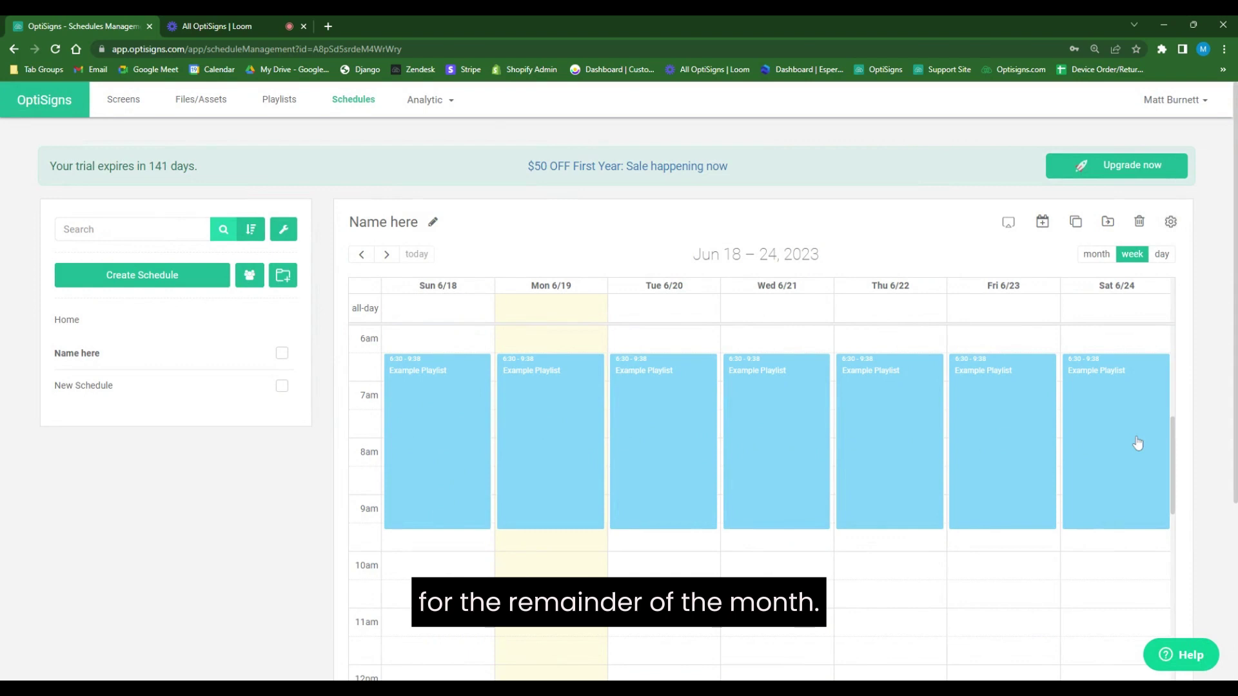
click(1099, 256)
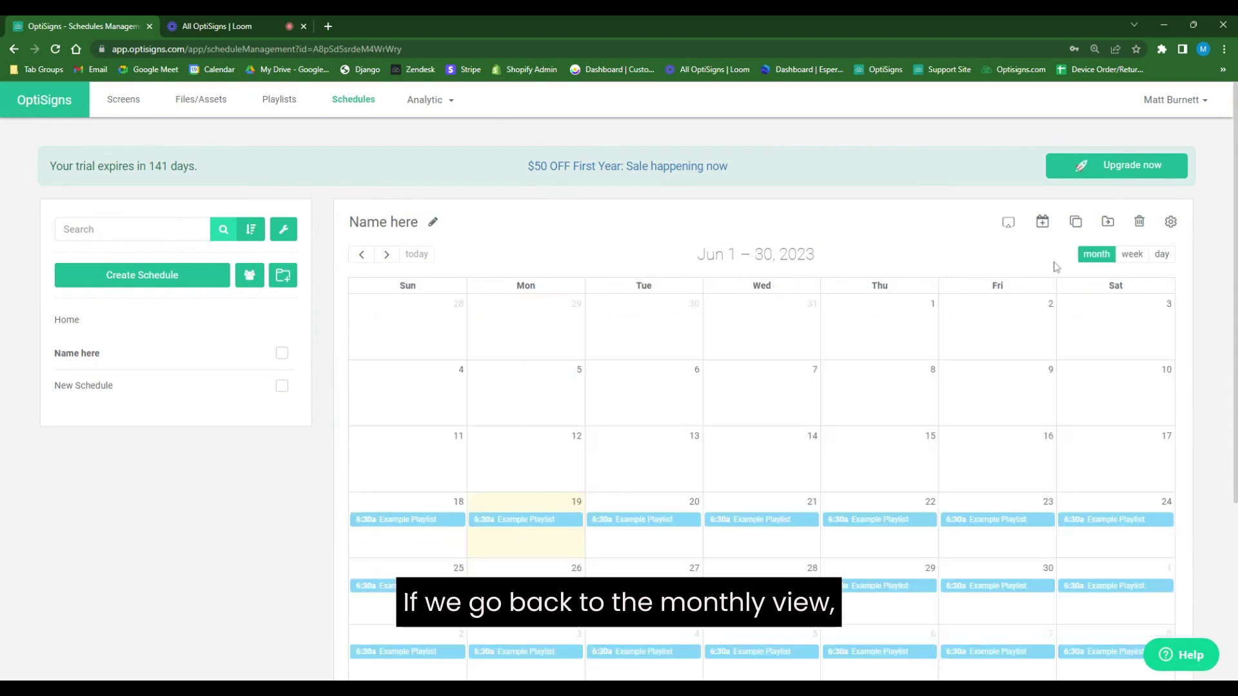